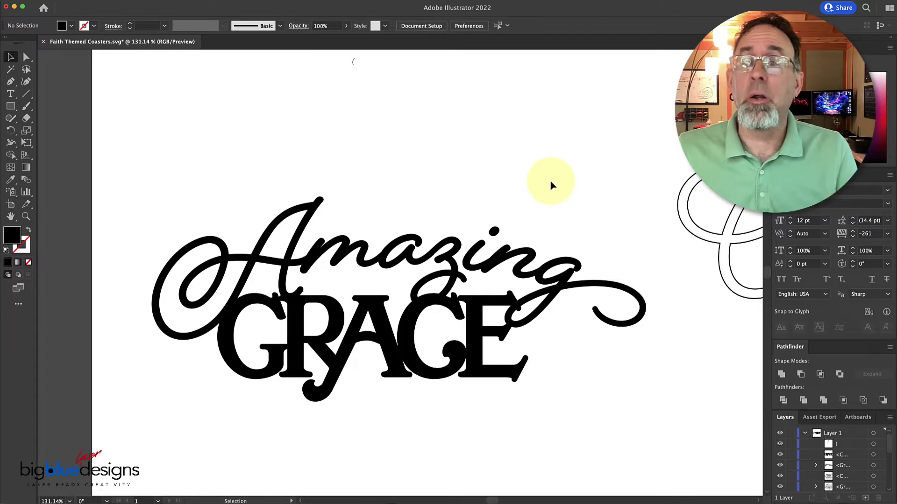
Delete the stray '(' text object sitting above the Amazing GRACE lettering.
click(354, 68)
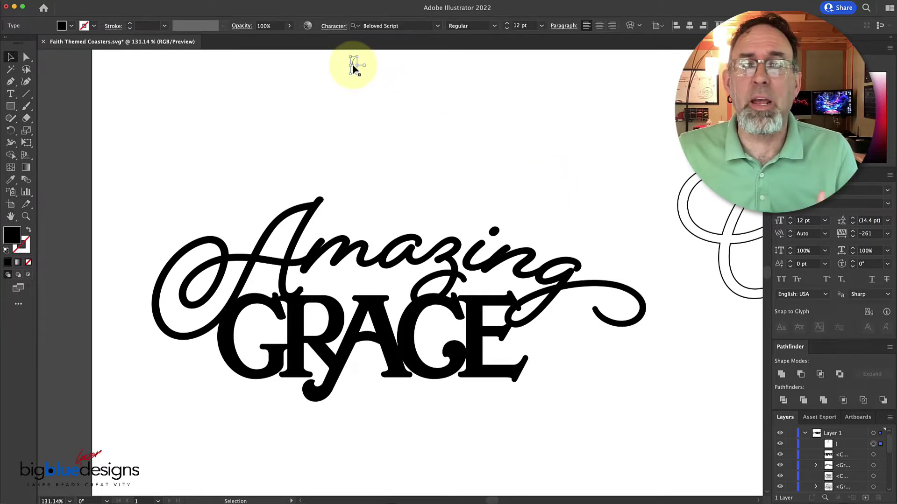
key(Delete)
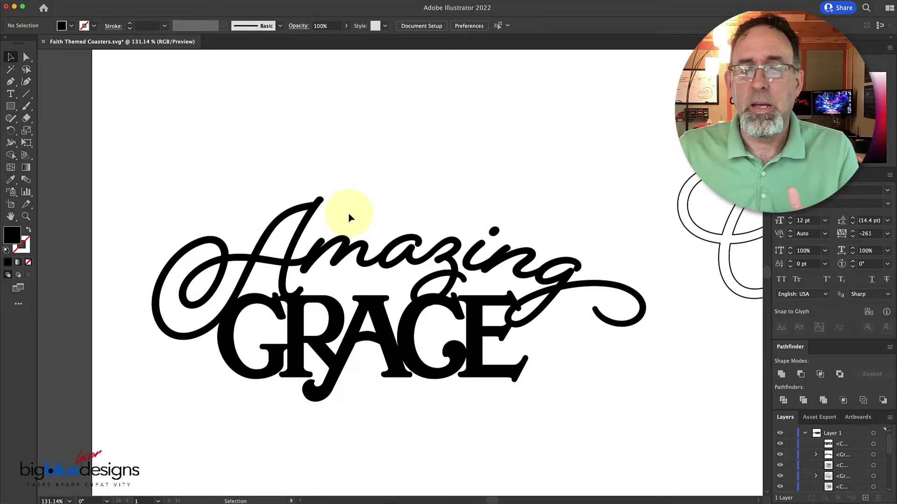
scroll(348, 213, up, 5)
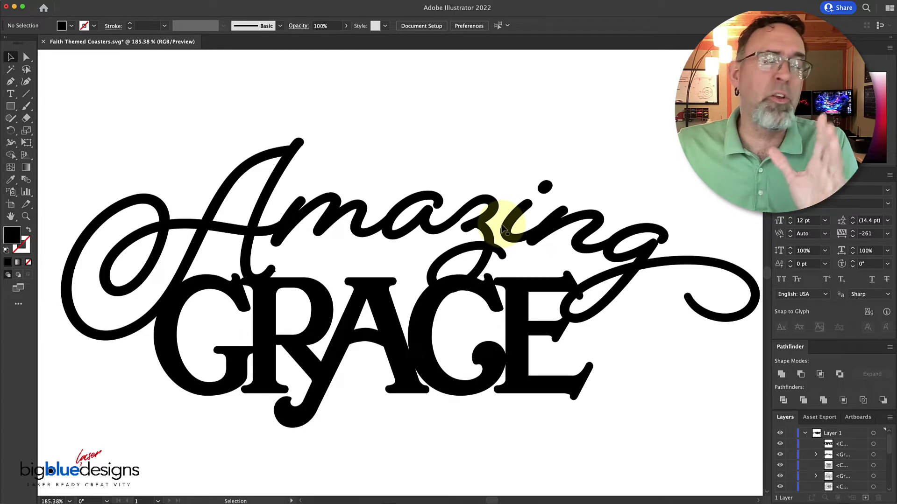
scroll(503, 228, up, 2)
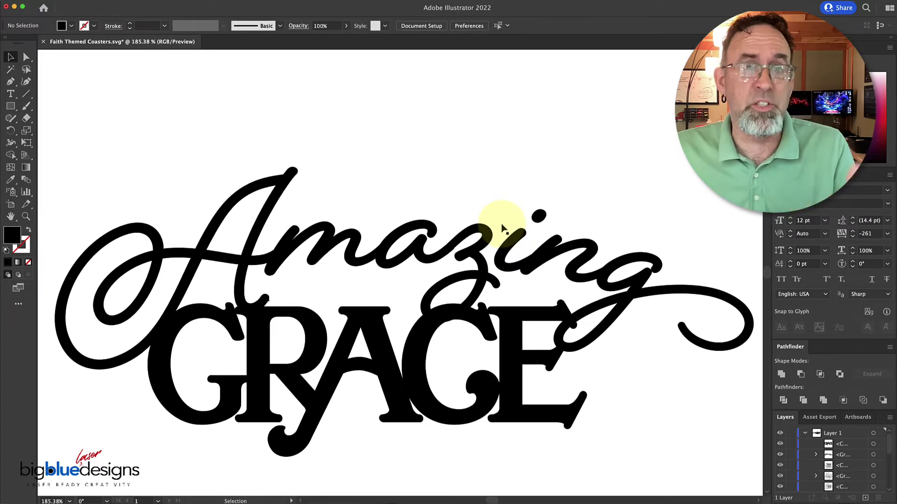
scroll(502, 229, up, 2)
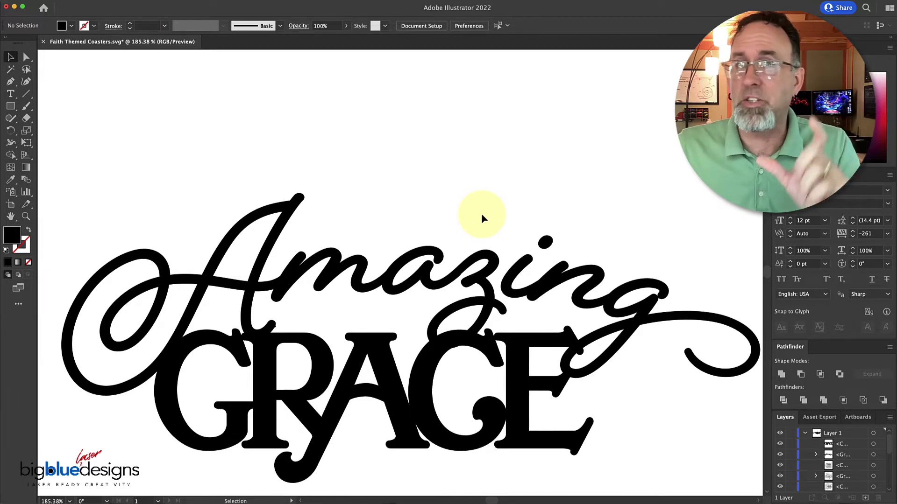
Add a new '(' text character above the lettering.
click(10, 93)
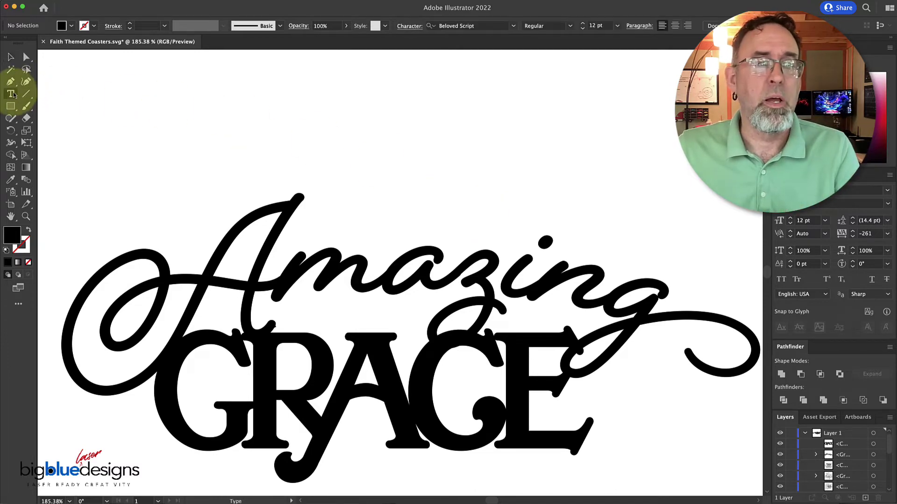
click(400, 101)
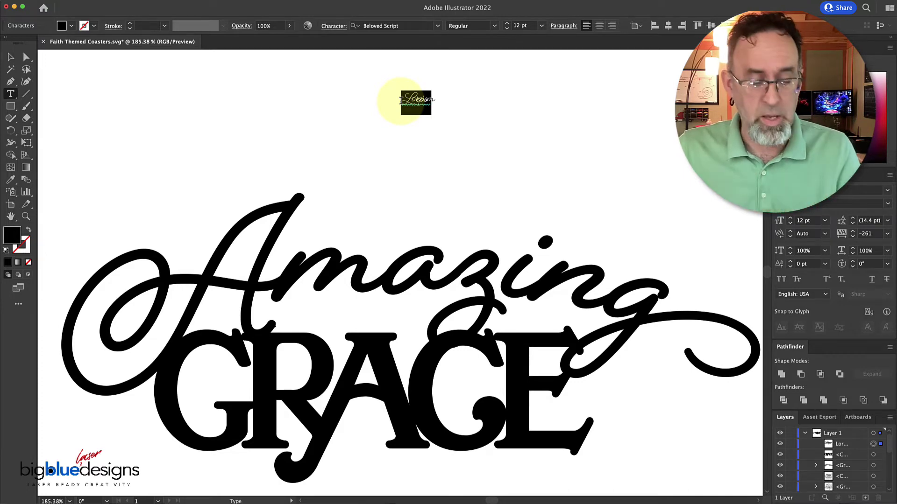
text(()
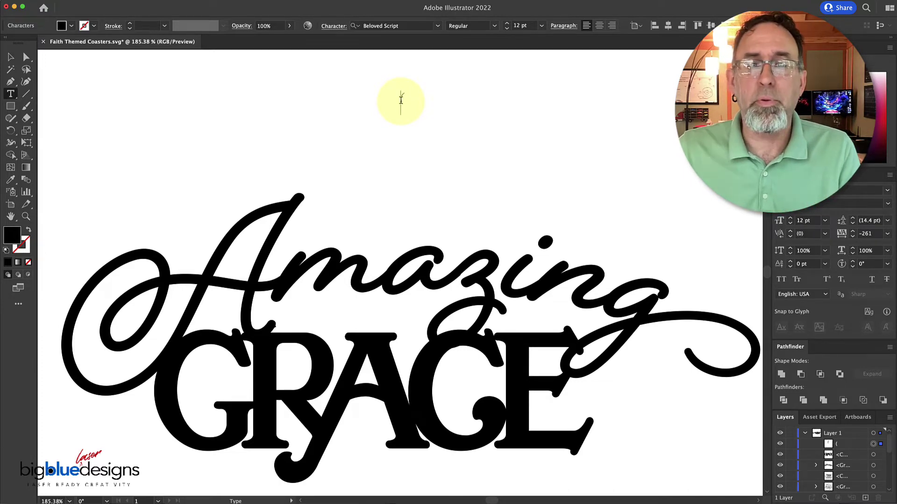
Enlarge the parenthesis, rotate it flat like a smile, and convert it to outlines.
click(11, 58)
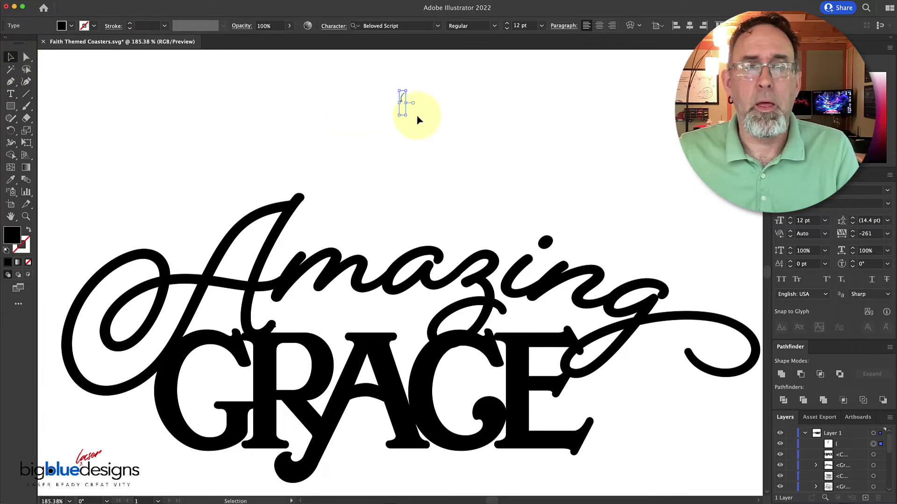
drag(406, 115, 442, 192)
drag(390, 84, 356, 172)
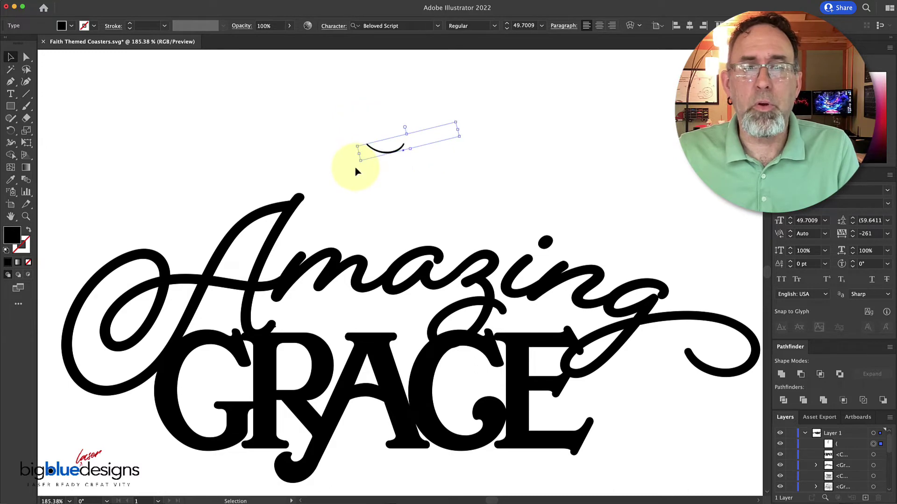
right_click(378, 156)
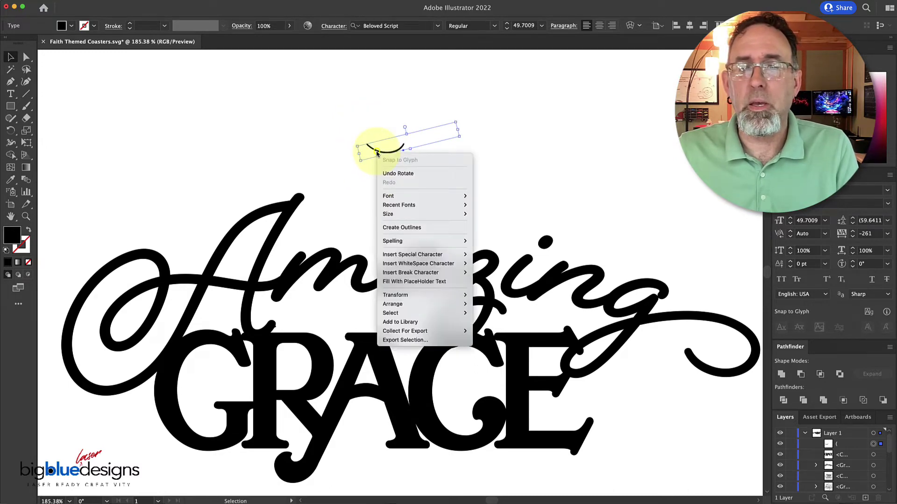
click(401, 225)
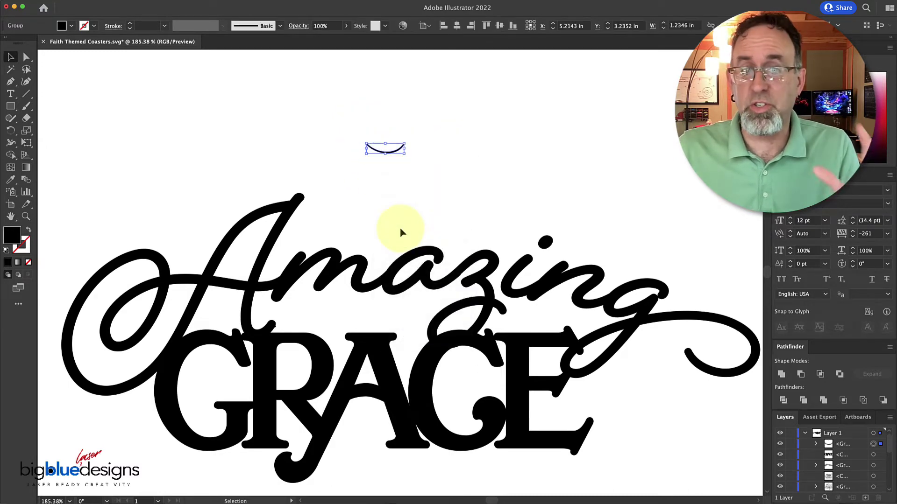
Give the curve a 6 pt stroke, stretch it wider, and move it down toward Amazing.
click(130, 24)
click(130, 24)
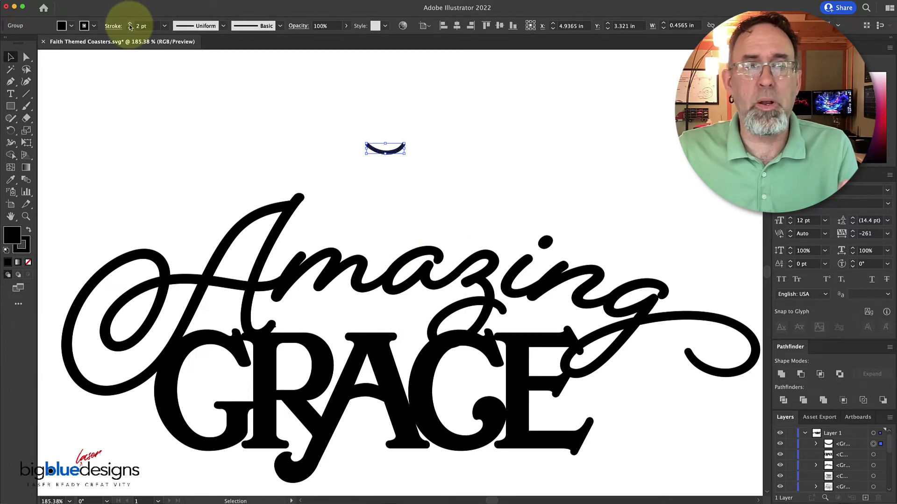
click(130, 24)
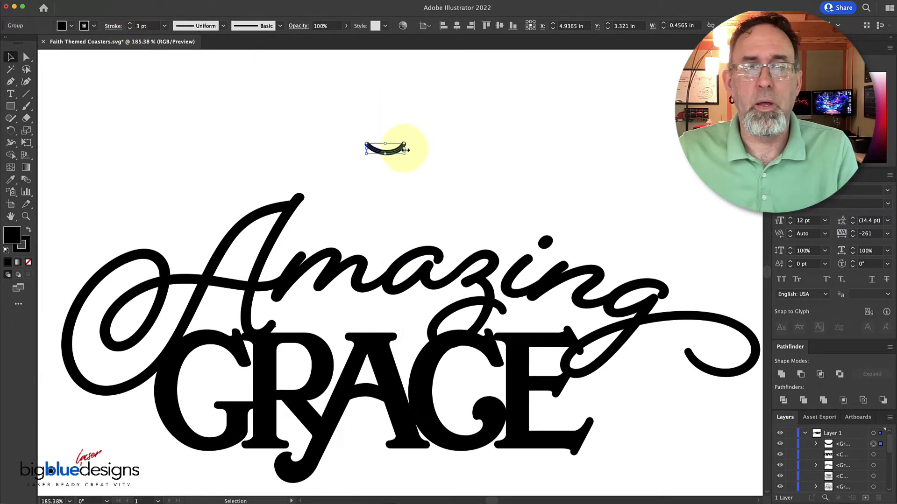
drag(406, 150, 419, 150)
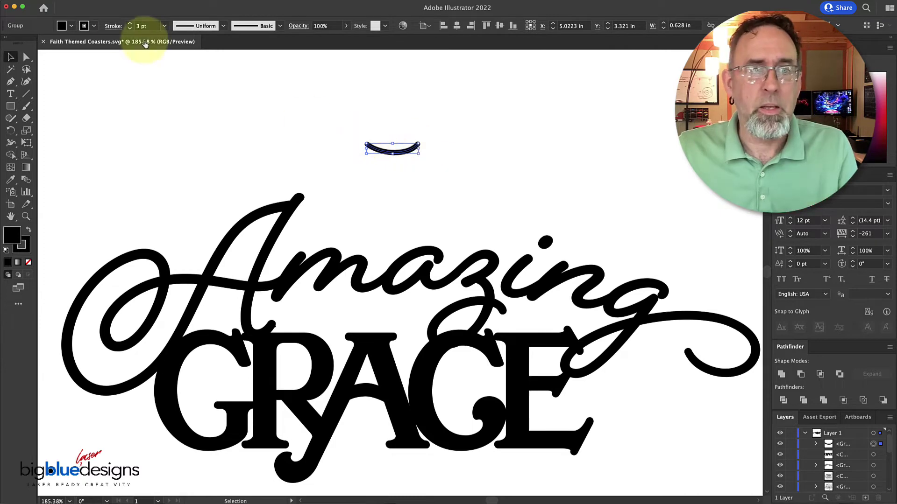
click(130, 24)
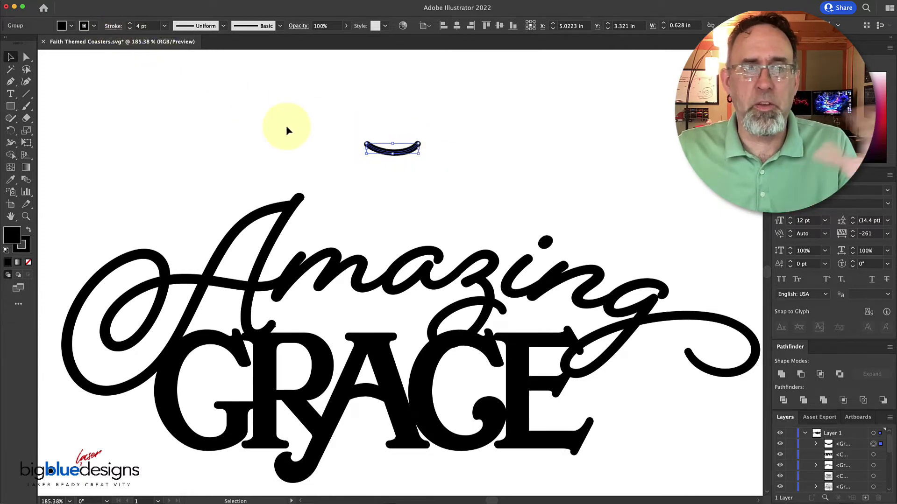
drag(383, 151, 425, 169)
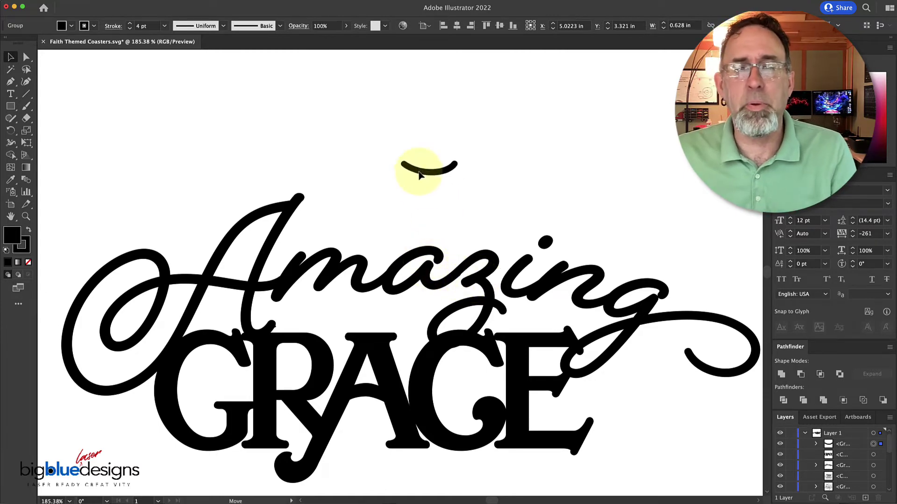
click(130, 23)
click(130, 23)
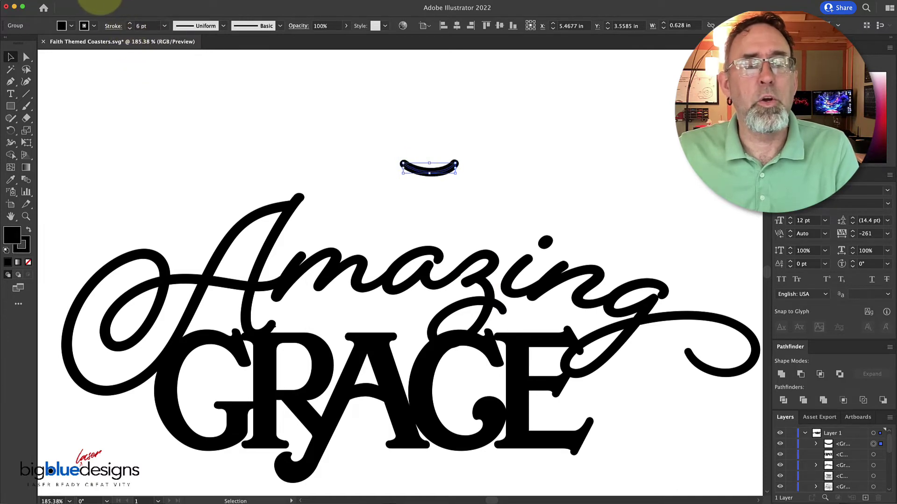
Outline the curve's stroke, unite it into one path, and move it onto Amazing.
click(100, 5)
mouse_move(120, 203)
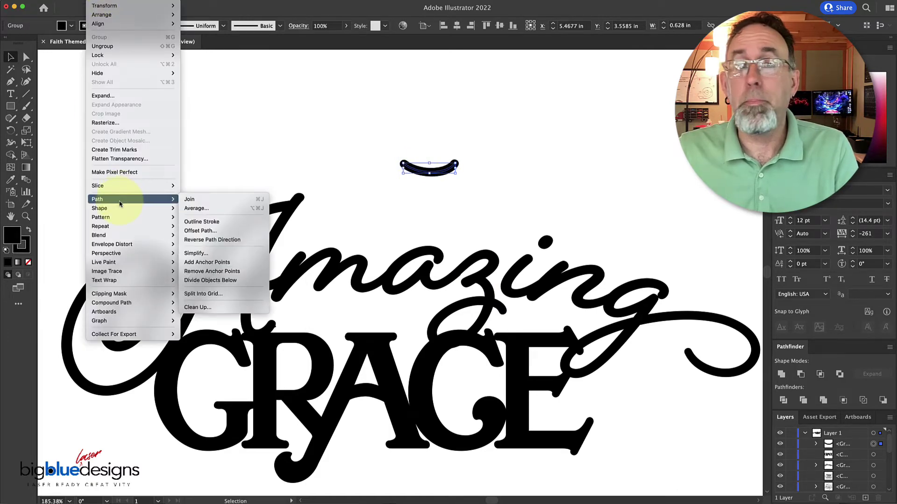
click(220, 222)
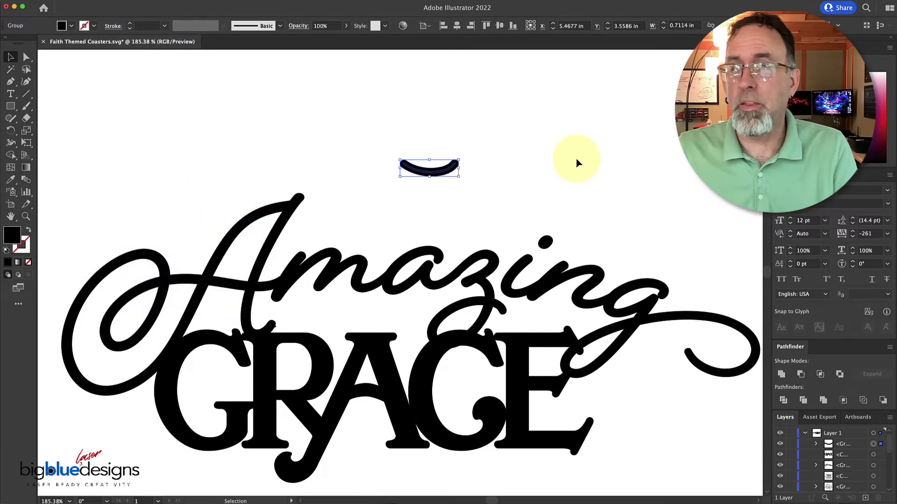
click(781, 374)
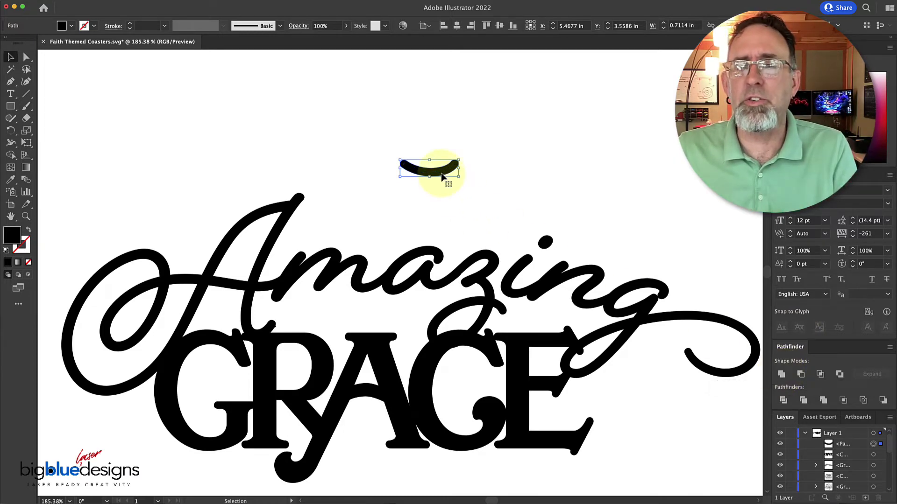
drag(436, 174, 504, 272)
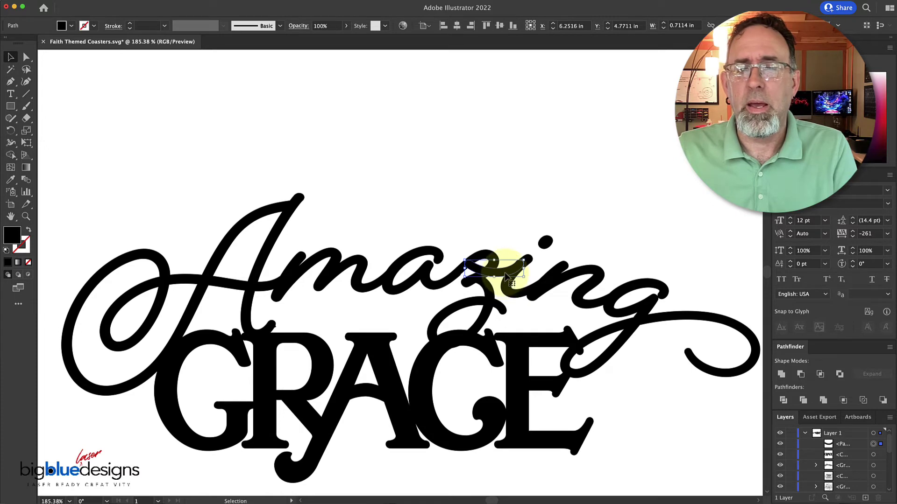
Switch to Outline view and move the connector curve lower across the z.
scroll(504, 273, up, 3)
scroll(505, 273, up, 2)
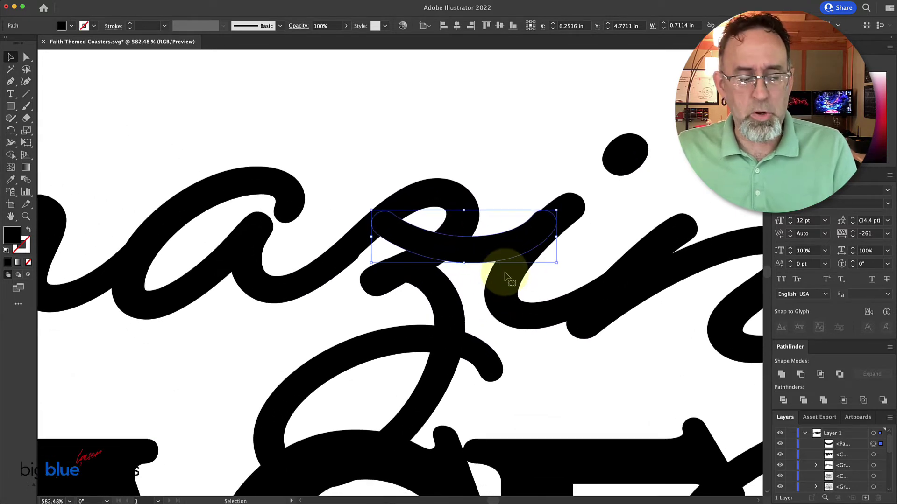
key(a)
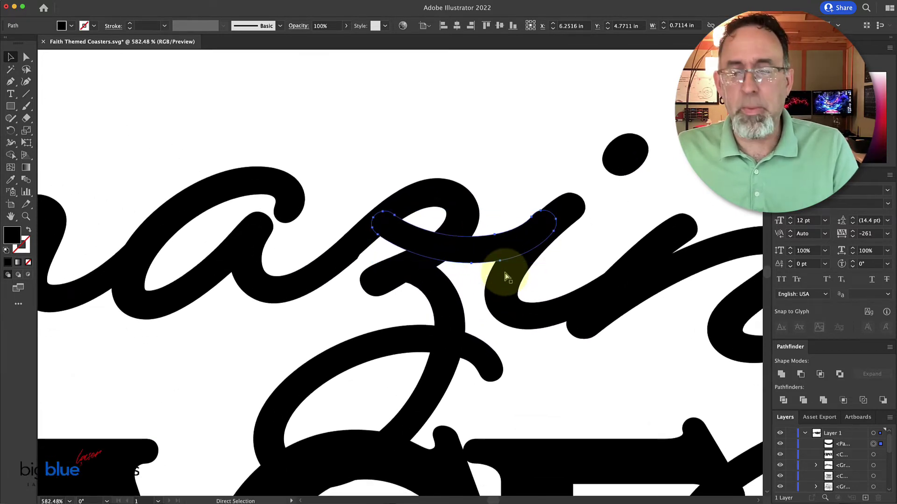
key(super+y)
key(v)
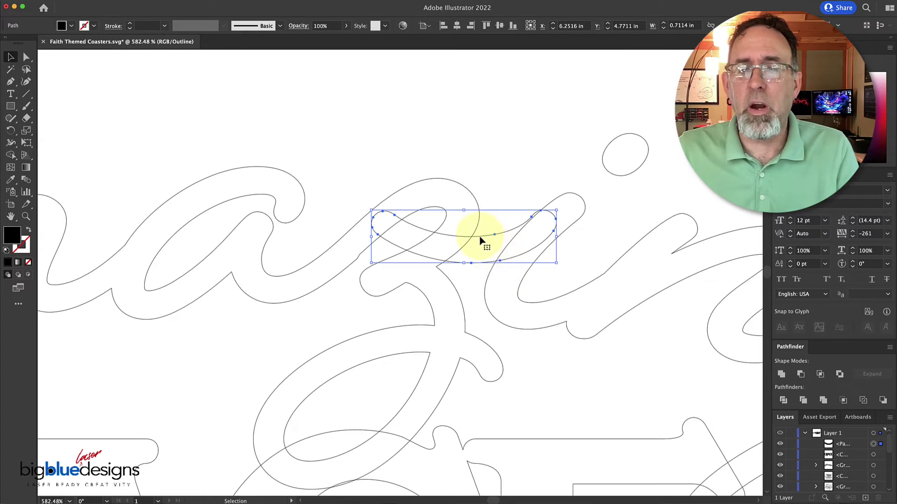
mouse_move(484, 242)
mouse_down()
mouse_move(470, 260)
mouse_move(471, 248)
mouse_up()
click(490, 162)
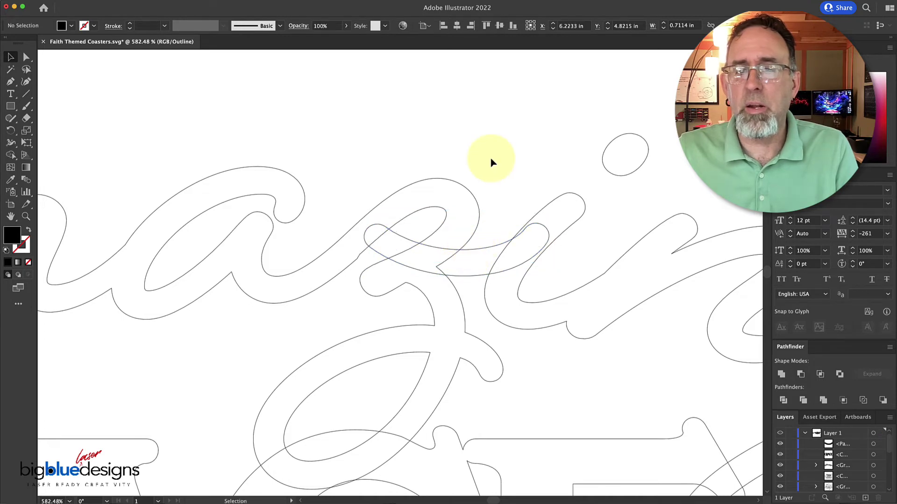
Lower the connector slightly, tilt it to rise to the right, and nudge it into place.
scroll(525, 239, up, 4)
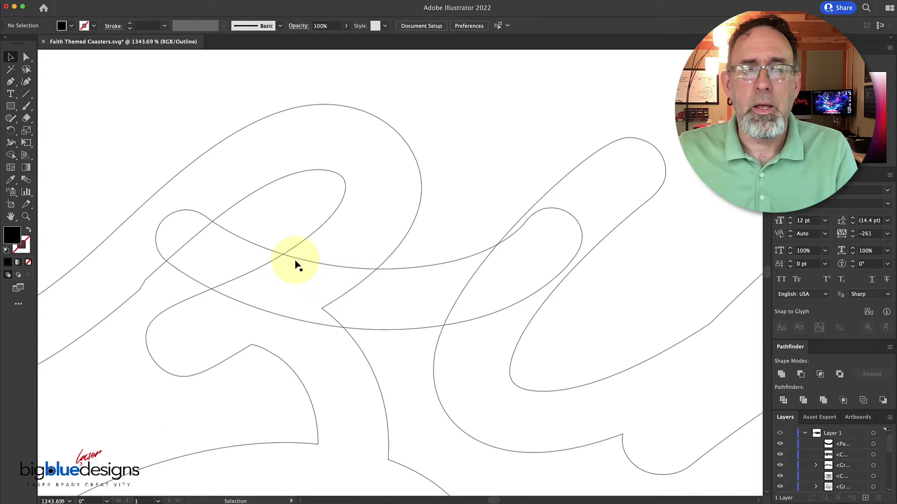
mouse_move(296, 261)
mouse_down()
mouse_move(295, 274)
mouse_move(286, 274)
mouse_up()
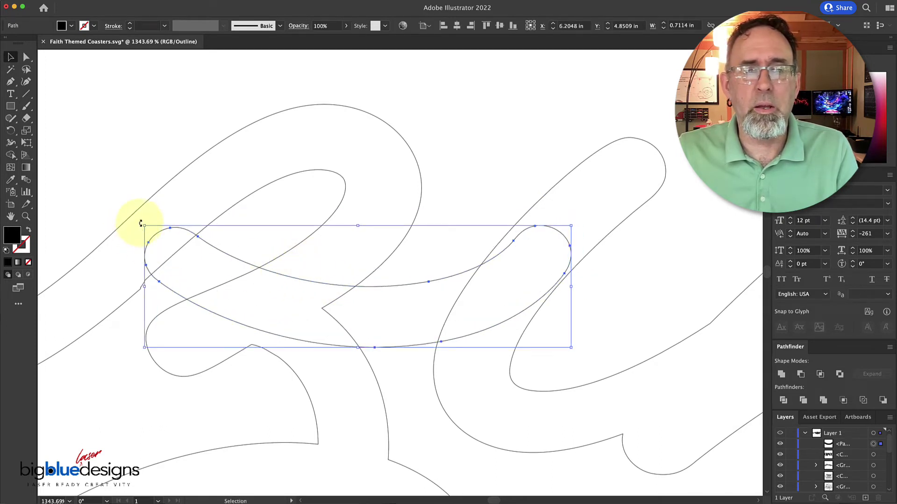
drag(140, 223, 138, 253)
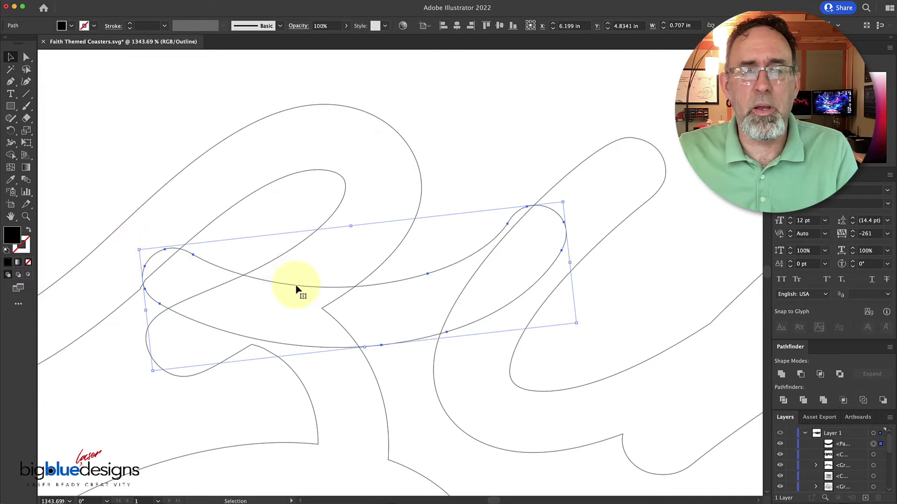
drag(295, 286, 291, 318)
scroll(234, 253, down, 2)
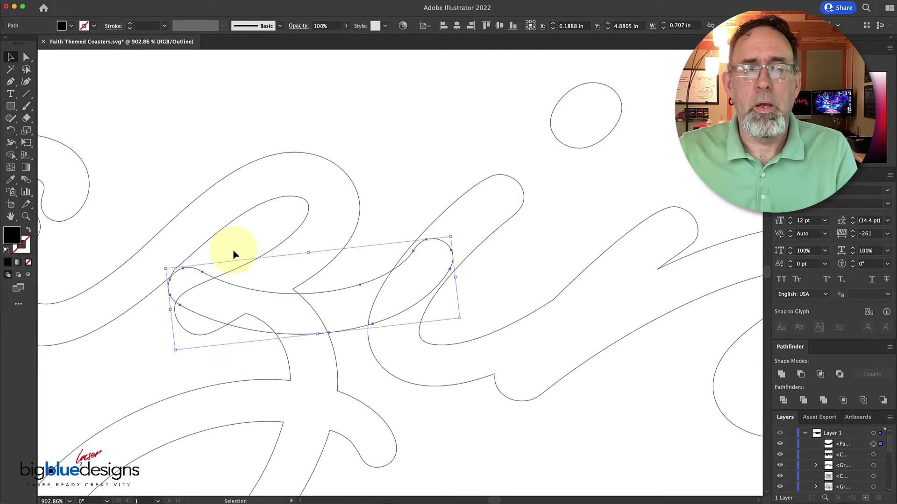
scroll(203, 235, up, 2)
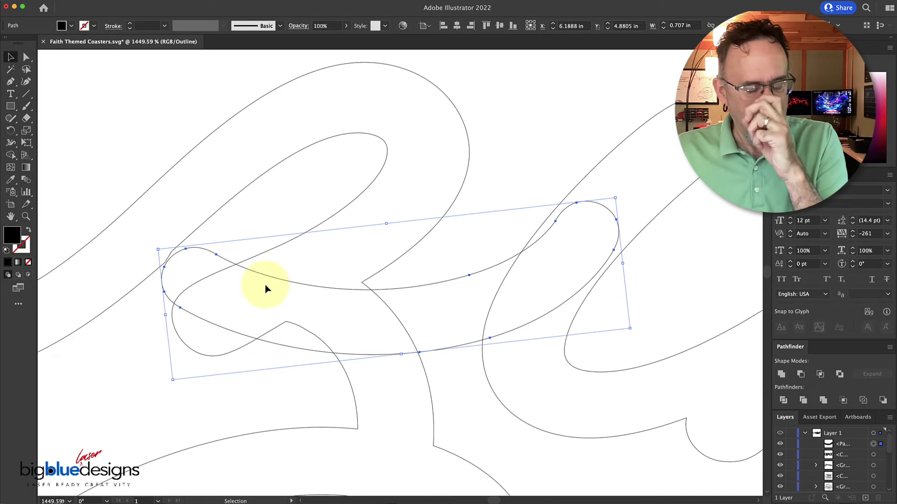
Erase the connector's left loop with a smaller Eraser.
click(29, 119)
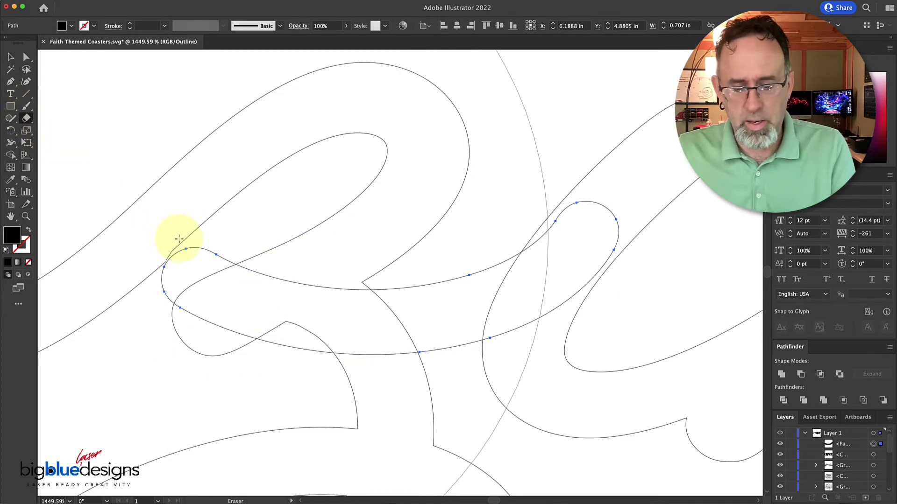
key(bracketleft)
key(bracketleft)
key(bracketleft)
key(bracketleft)
key(bracketleft)
key(bracketleft)
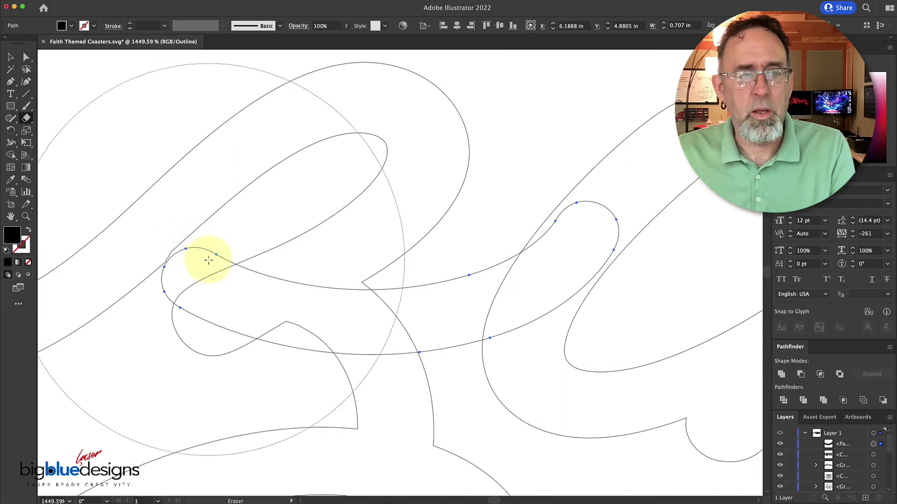
drag(231, 286, 225, 308)
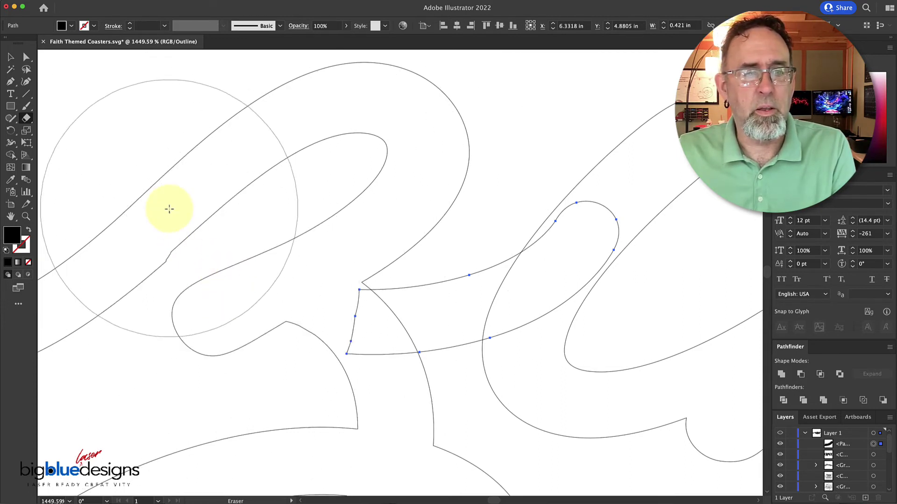
scroll(169, 210, down, 3)
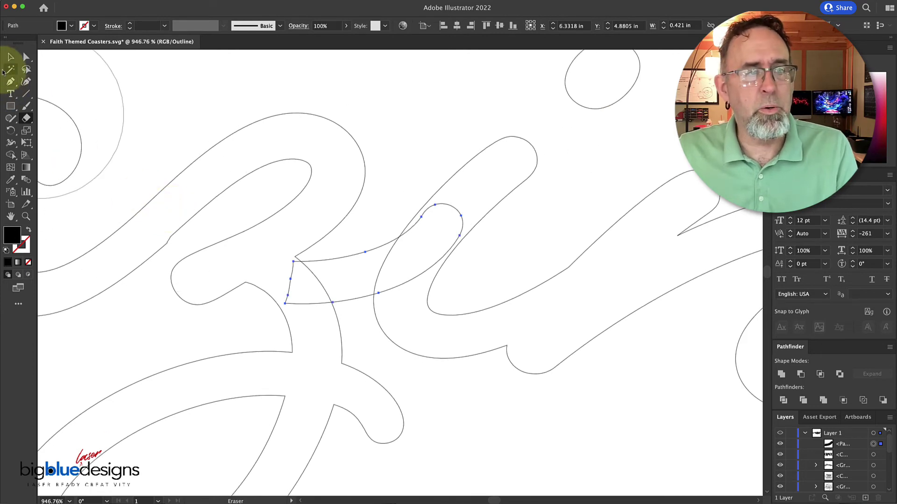
Return to the Selection tool and the filled Preview view, clearing the selection.
click(11, 56)
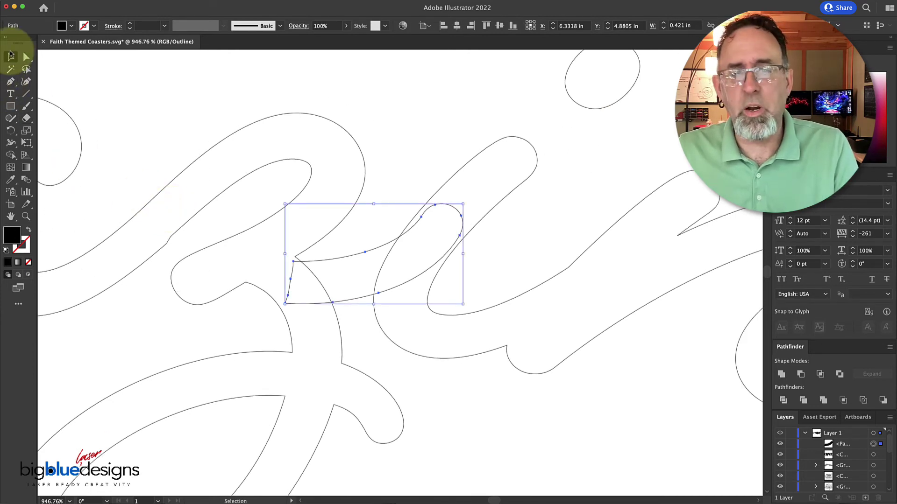
key(ctrl+y)
click(276, 200)
scroll(274, 200, down, 4)
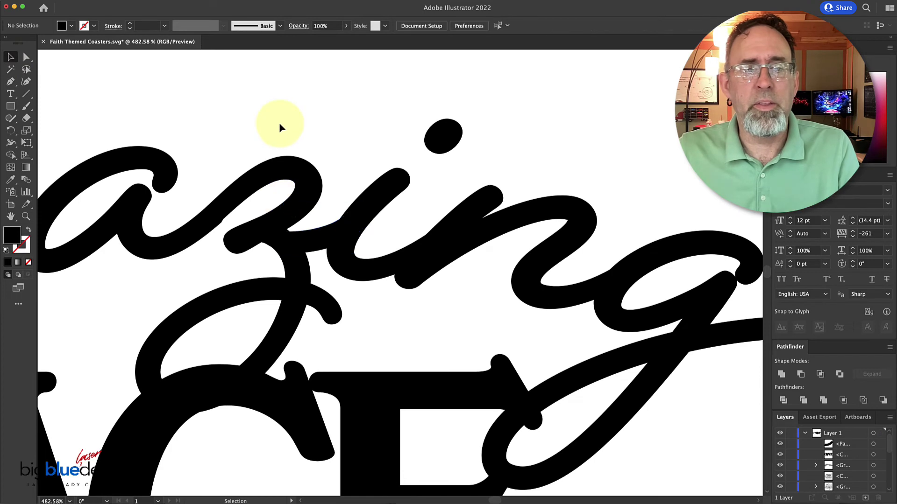
Select the connector and the Amazing script together and unite them with Pathfinder.
scroll(279, 123, down, 2)
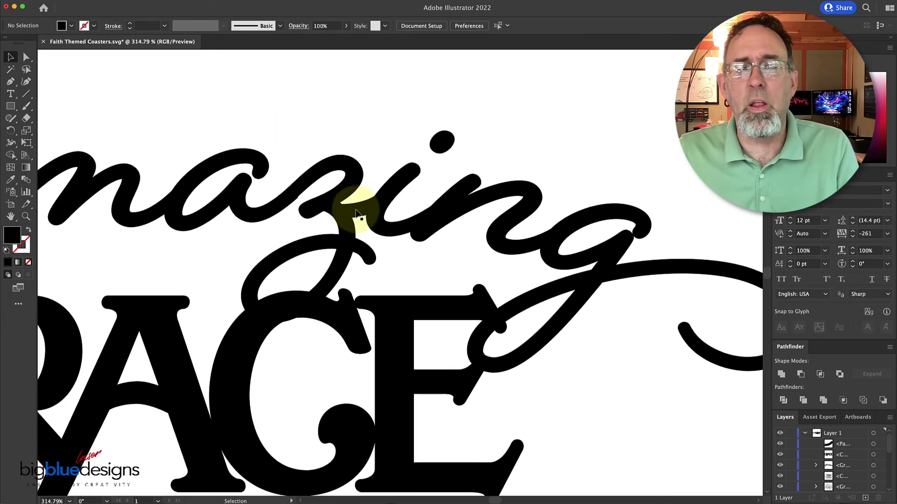
click(356, 214)
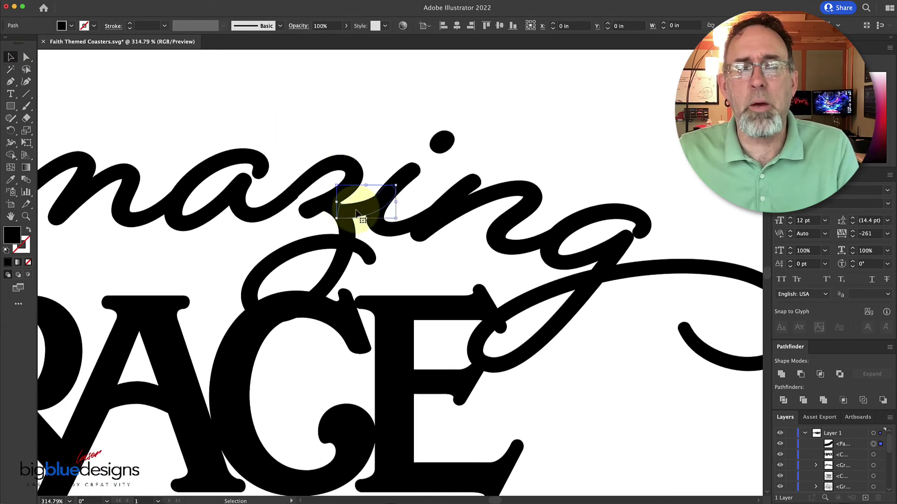
shift+click(331, 171)
scroll(320, 150, down, 4)
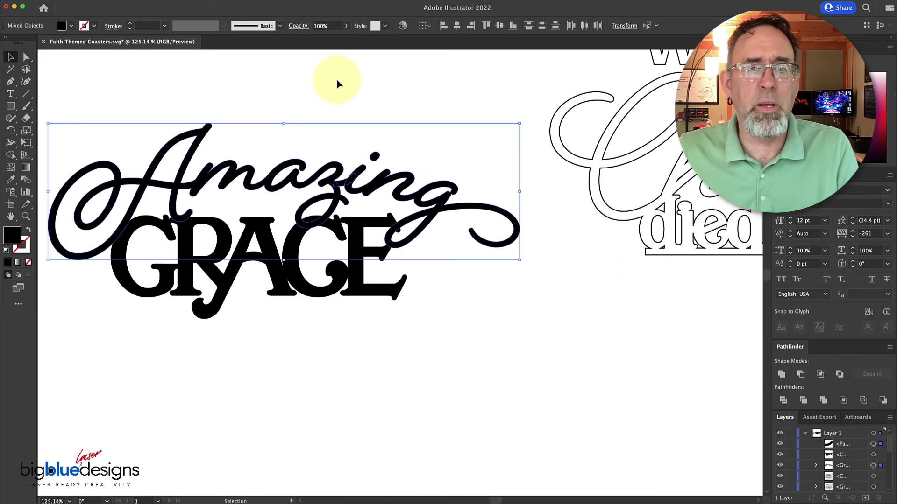
click(802, 376)
Reselect the combined Amazing lettering to verify it is one shape.
click(564, 352)
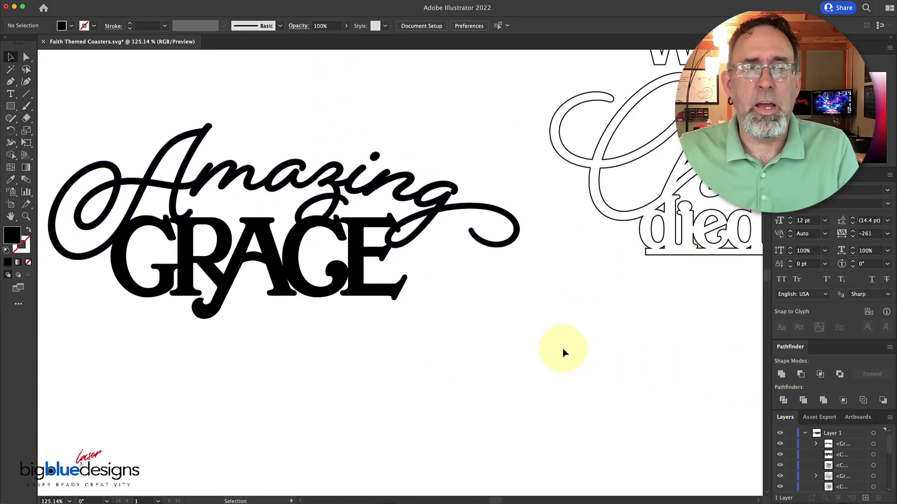
click(327, 173)
scroll(329, 173, left, 5)
scroll(329, 173, up, 1)
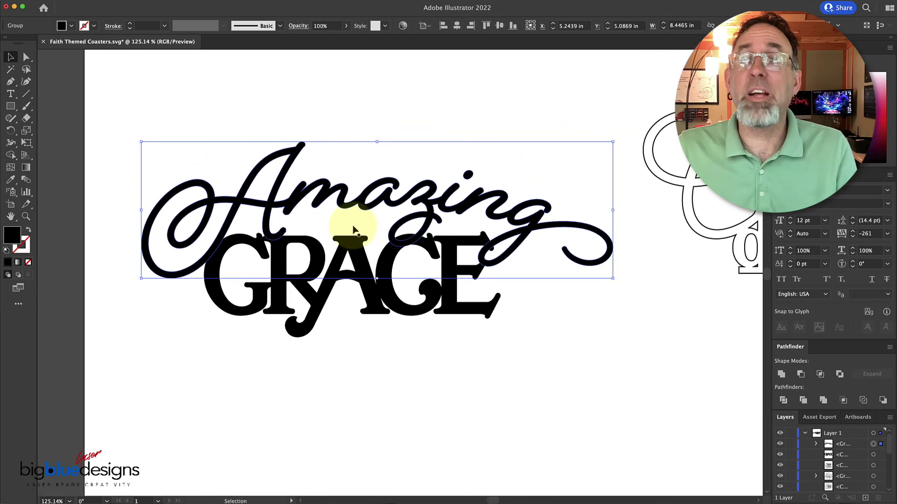